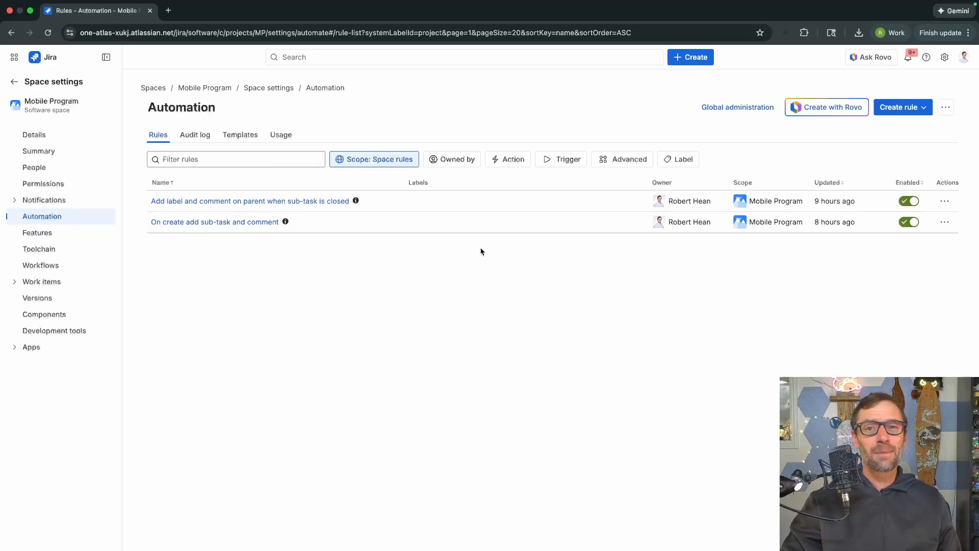
mouse_move(460, 212)
key("ctrl+a")
mouse_move(377, 268)
left_mouse_down()
mouse_move(332, 225)
mouse_move(286, 231)
left_mouse_up()
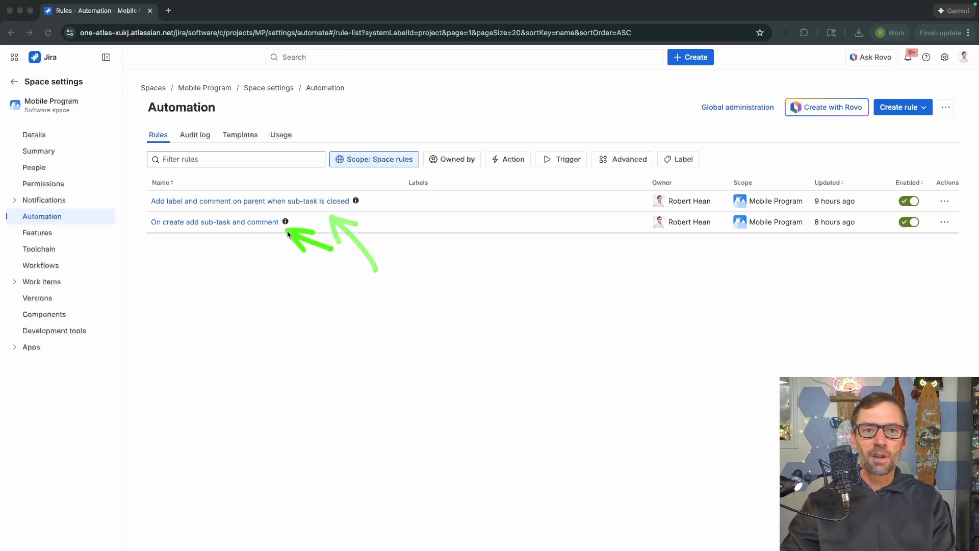
mouse_move(453, 121)
left_mouse_down()
mouse_move(450, 136)
mouse_move(465, 150)
left_mouse_up()
left_click_drag(456, 134, 501, 140)
left_click_drag(474, 133, 500, 139)
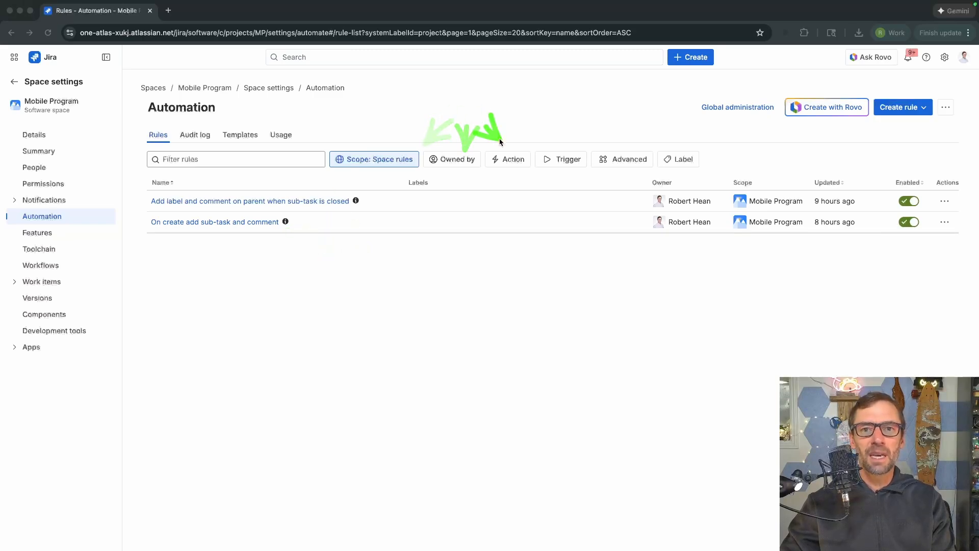
left_click_drag(709, 249, 690, 218)
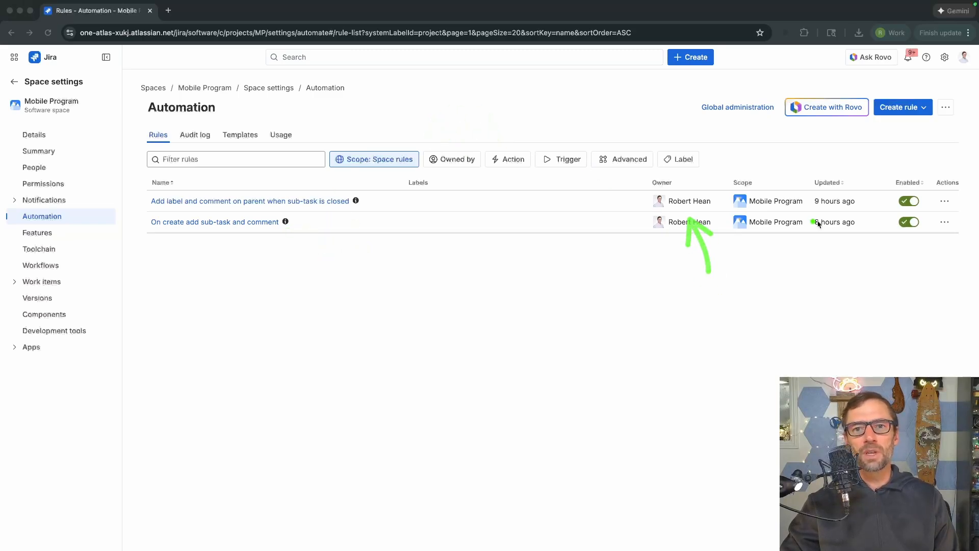
left_click_drag(848, 161, 897, 196)
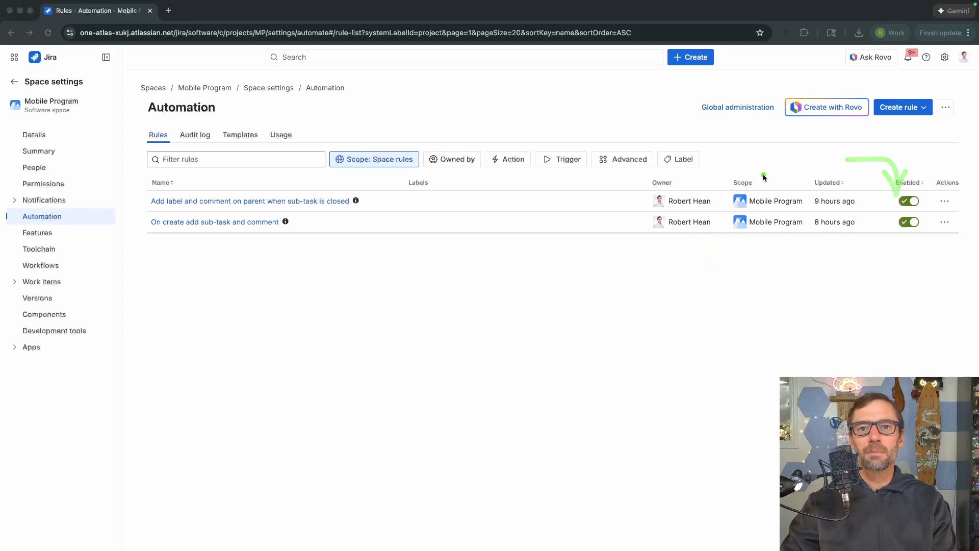
left_click_drag(753, 159, 769, 149)
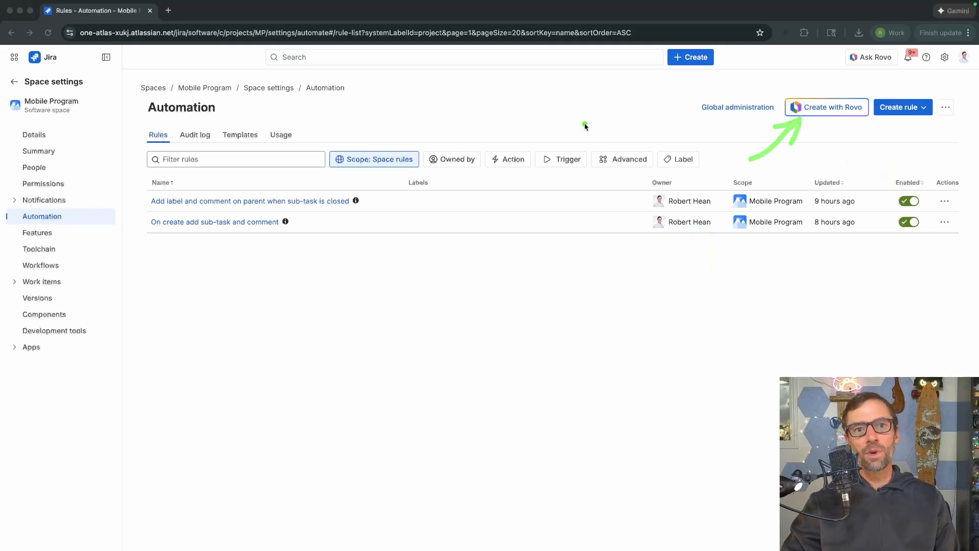
left_click_drag(256, 105, 246, 129)
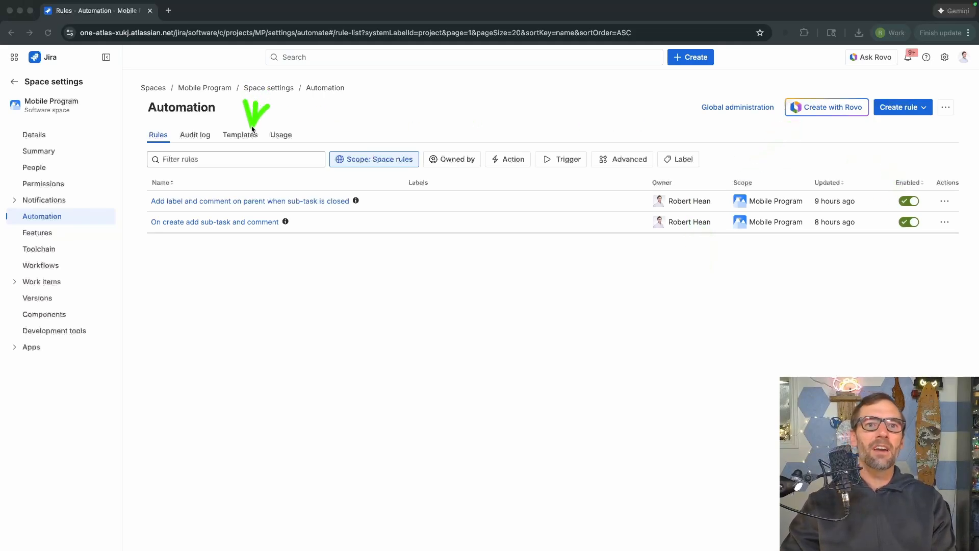
Look through the available automation rule templates for the Mobile Program space
left_click(239, 135)
scroll(339, 314, "down", 5)
scroll(340, 315, "down", 5)
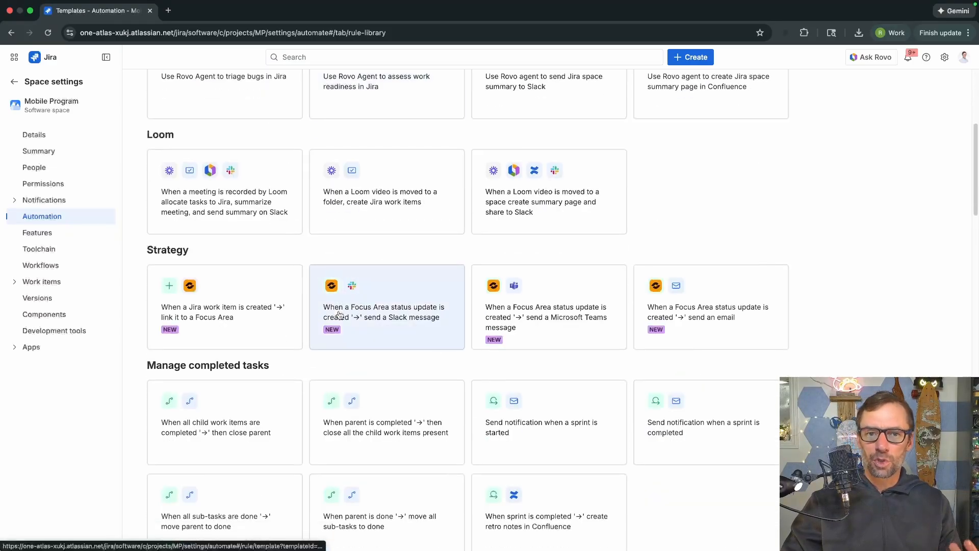
scroll(339, 314, "up", 10)
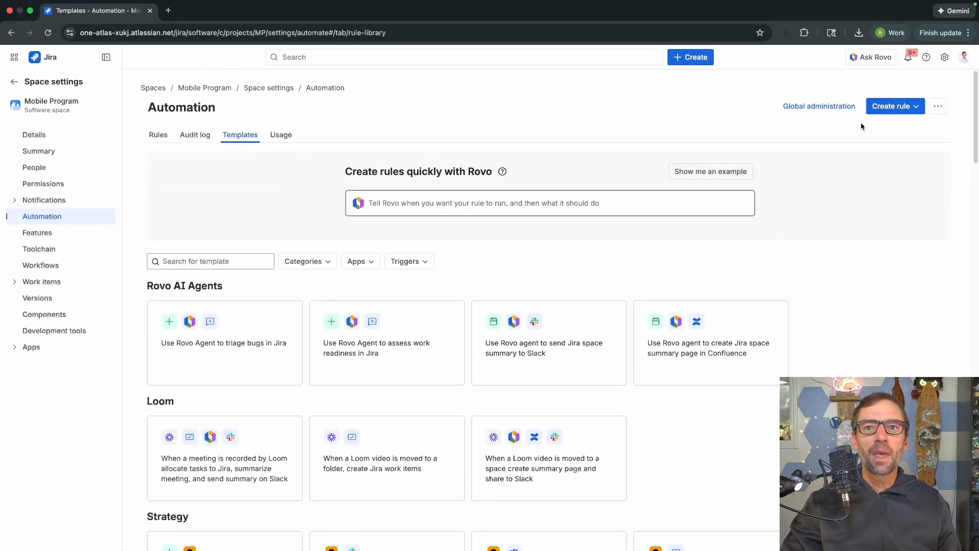
Start a new automation rule from scratch with Sprint completed as its trigger
left_click(916, 112)
left_click(912, 134)
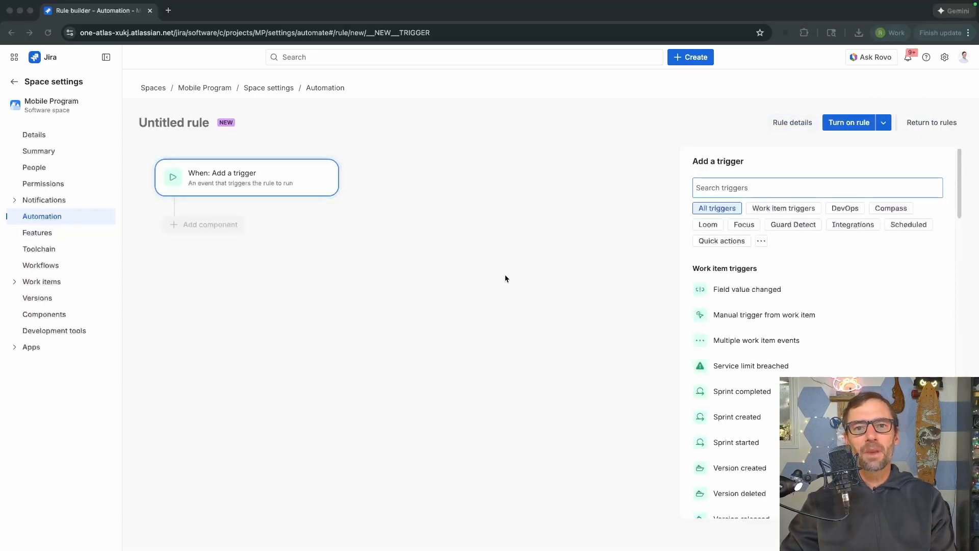
left_click(618, 303)
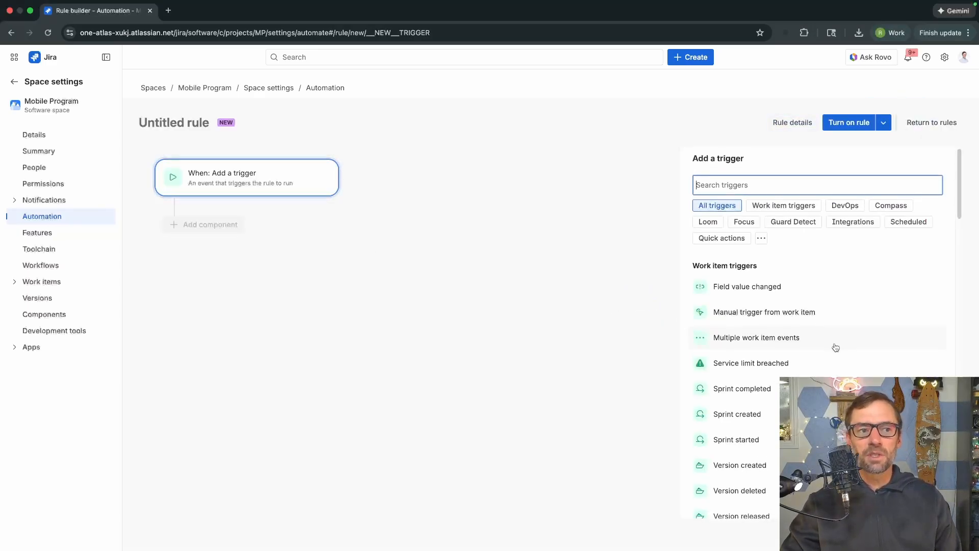
scroll(832, 345, "down", 3)
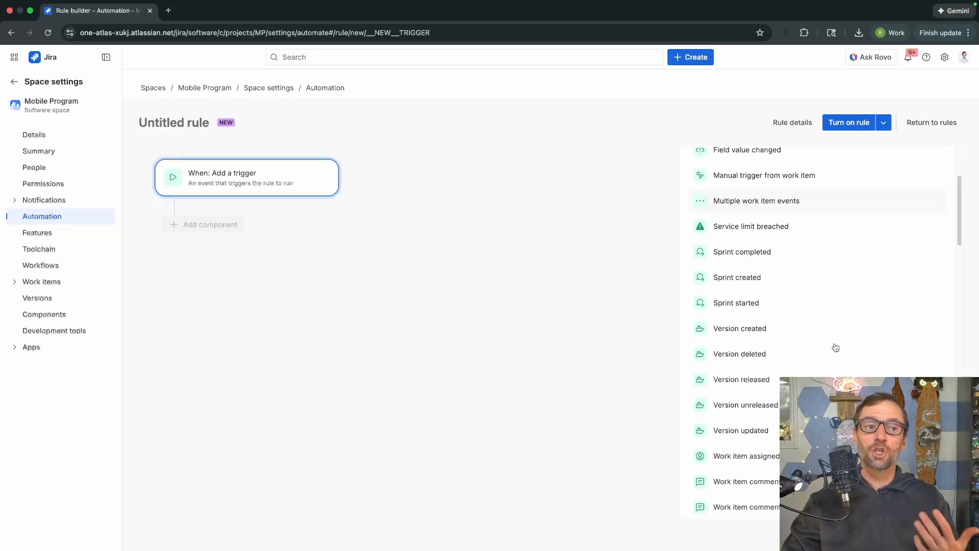
left_click(774, 259)
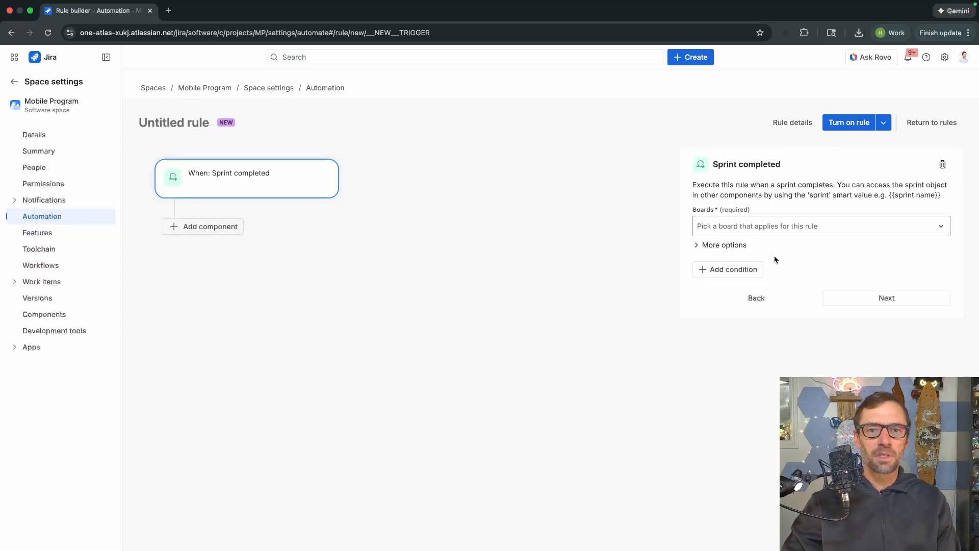
Set the Sprint completed trigger's board to MOBL Baltimore and proceed to adding a component
left_click_drag(531, 277, 682, 246)
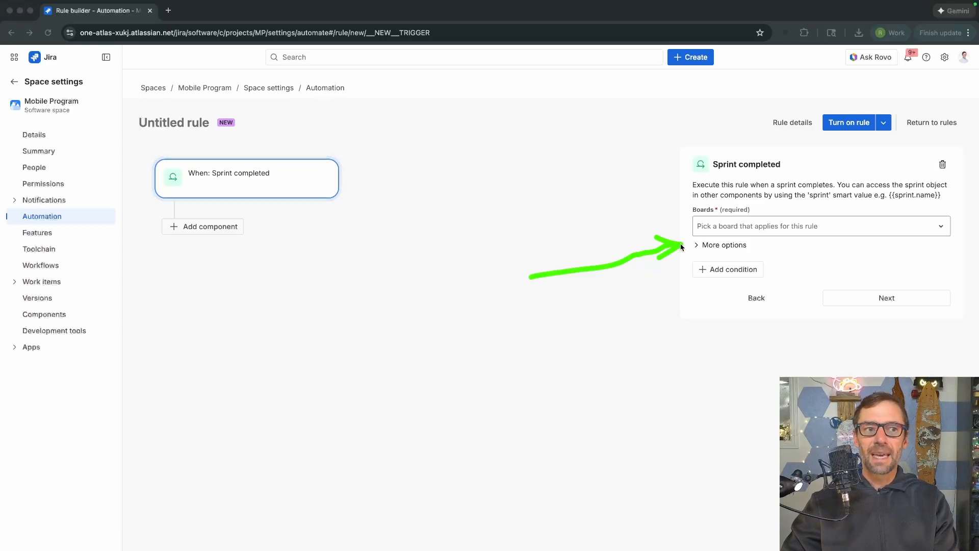
key("Escape")
left_click(745, 234)
left_click(755, 269)
left_click(755, 270)
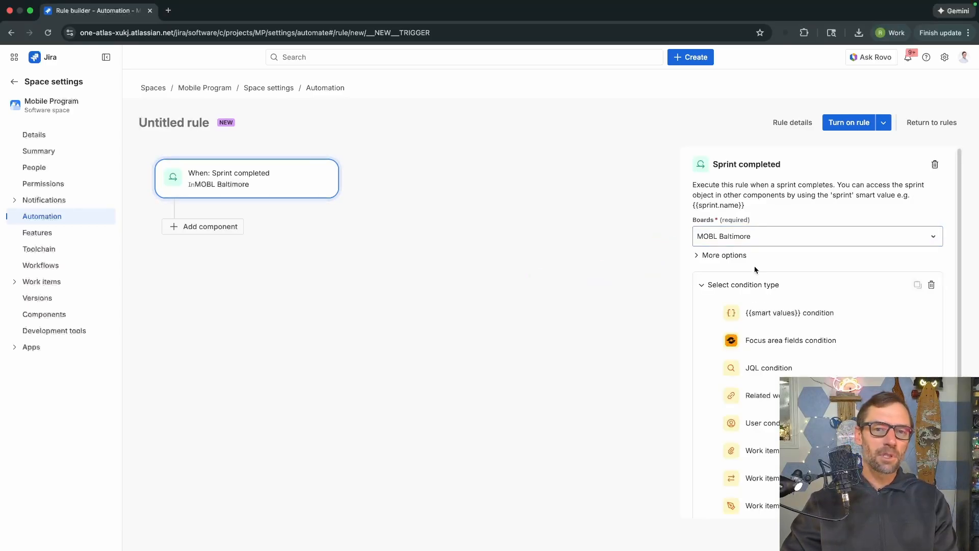
left_click(730, 286)
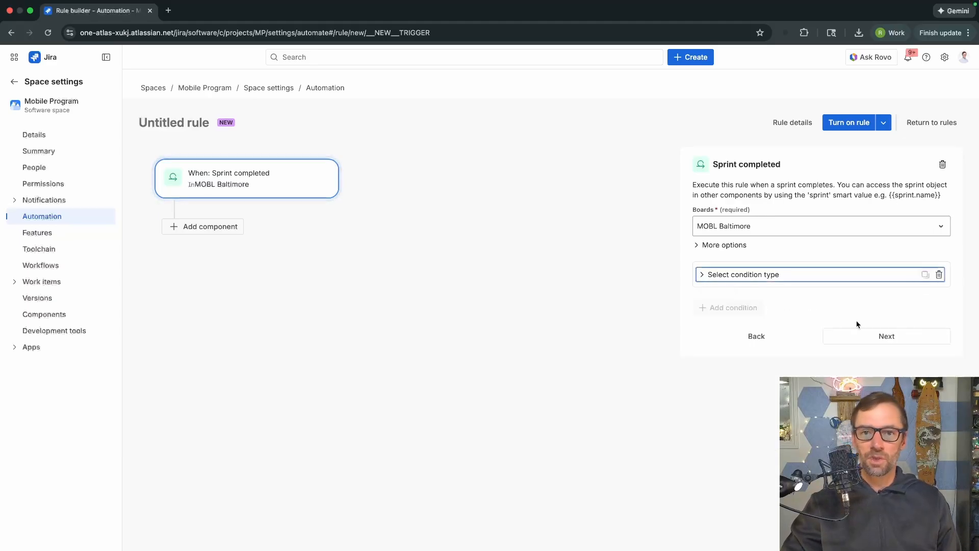
left_click(916, 341)
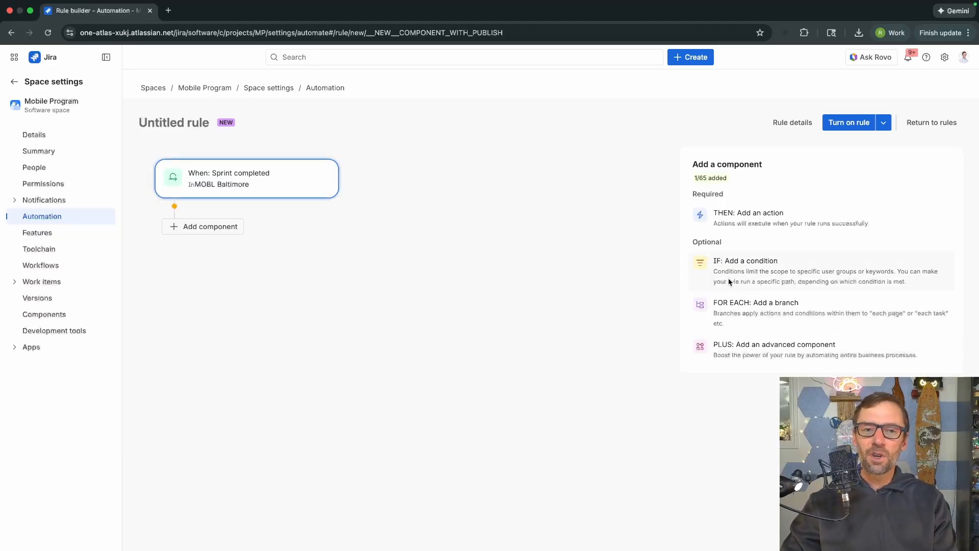
Add a Send email action to Initiator with the subject "Sprint is completed!" and the content "The sprint is done!"
left_click_drag(635, 240, 668, 211)
left_click_drag(633, 247, 673, 261)
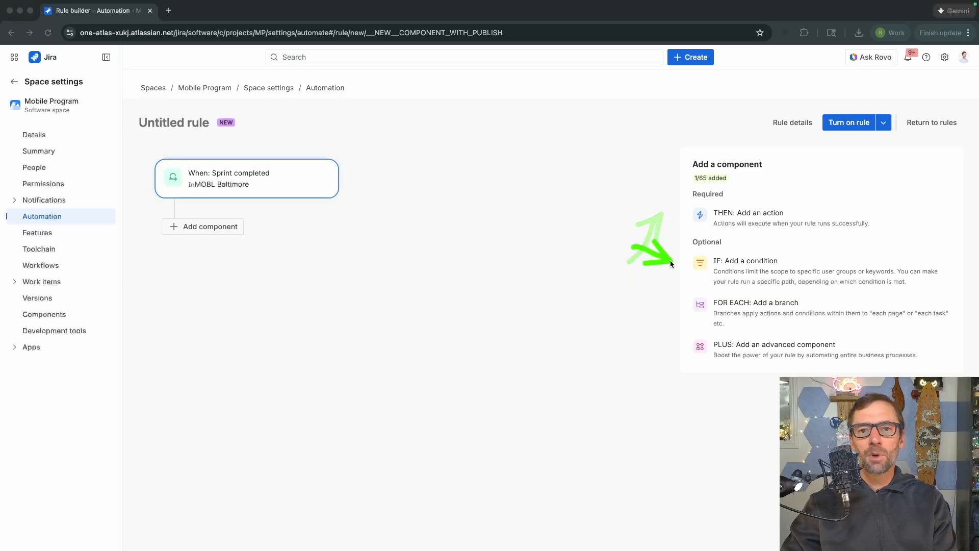
left_click_drag(638, 305, 674, 329)
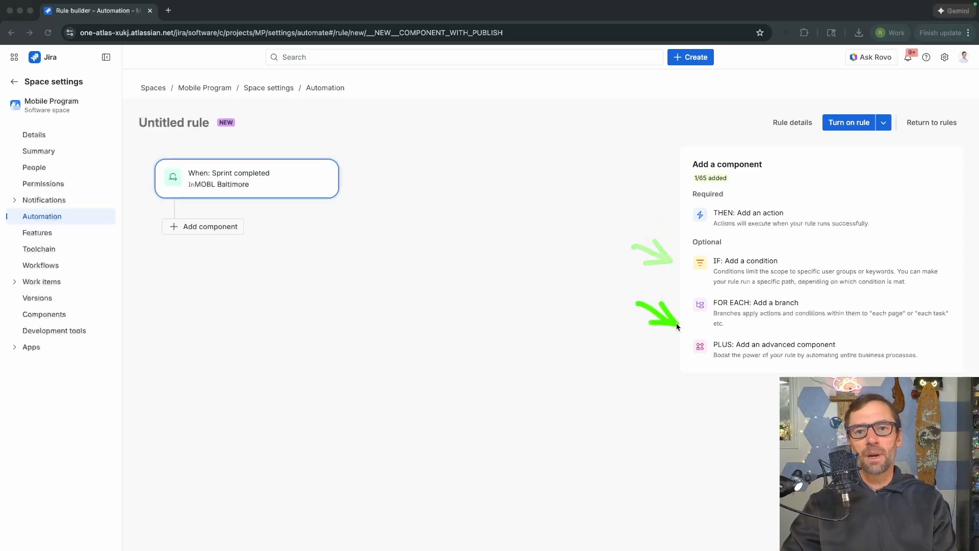
left_click(750, 225)
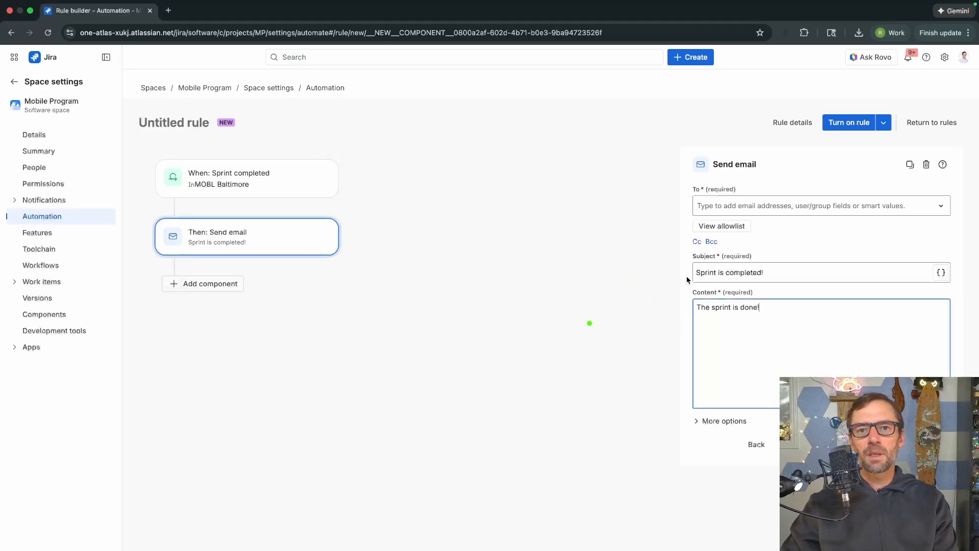
mouse_move(623, 322)
left_mouse_down()
mouse_move(684, 285)
mouse_move(694, 334)
left_mouse_up()
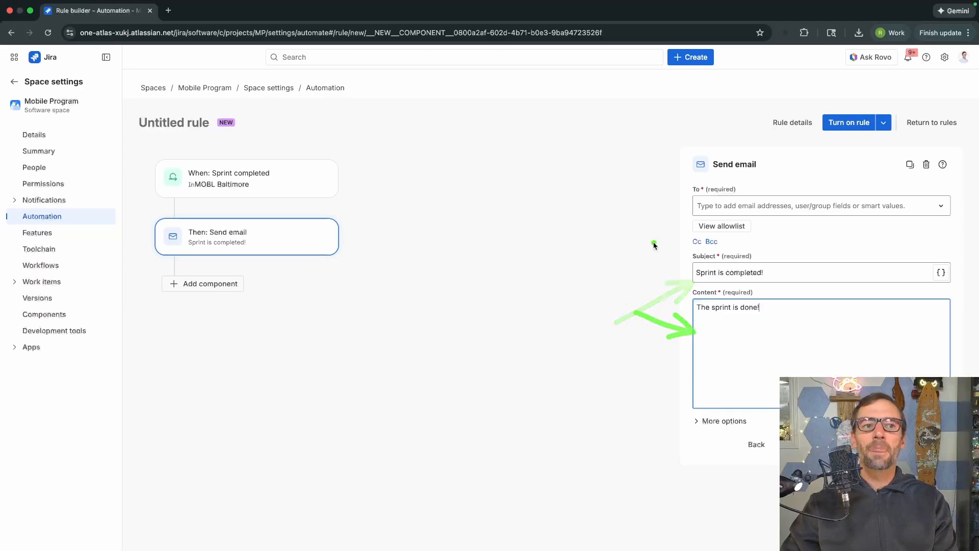
left_click(780, 205)
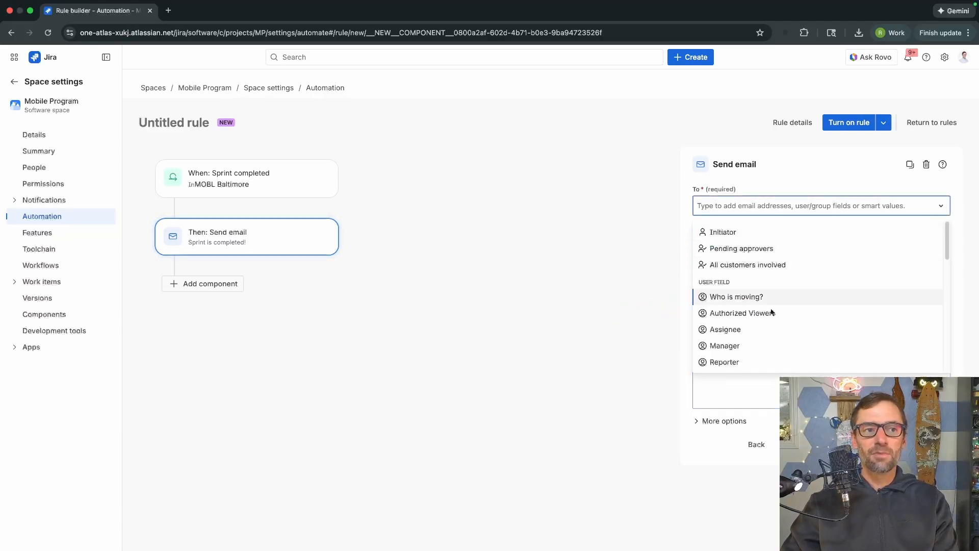
left_click(769, 233)
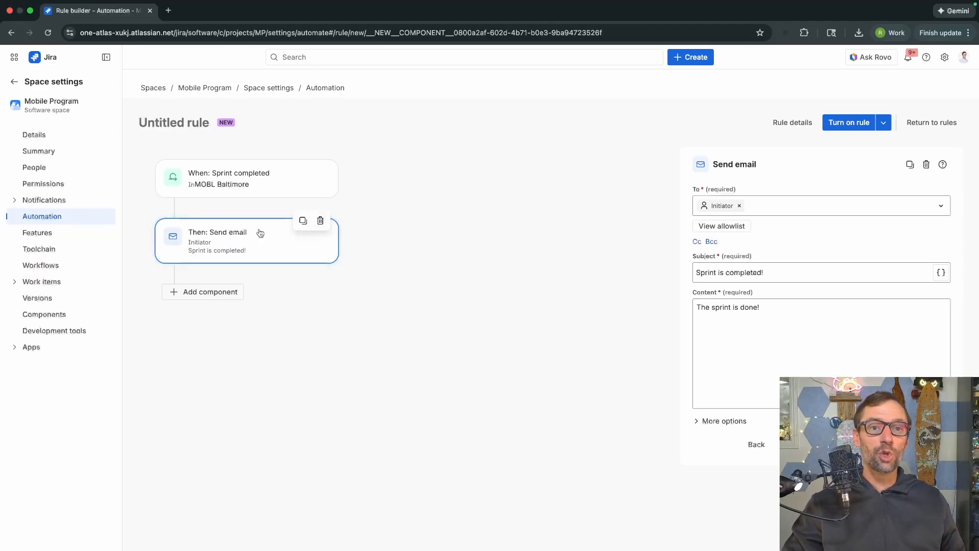
Try a user condition for the user who triggered the event after the email action, and delete it
key("ctrl+a")
left_click_drag(374, 296, 265, 292)
key("Escape")
left_click(216, 293)
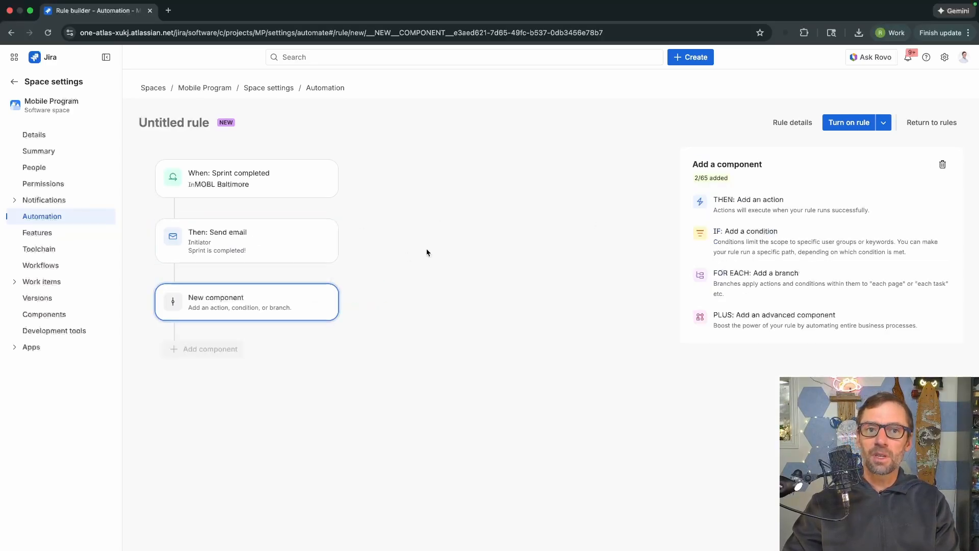
left_click(743, 241)
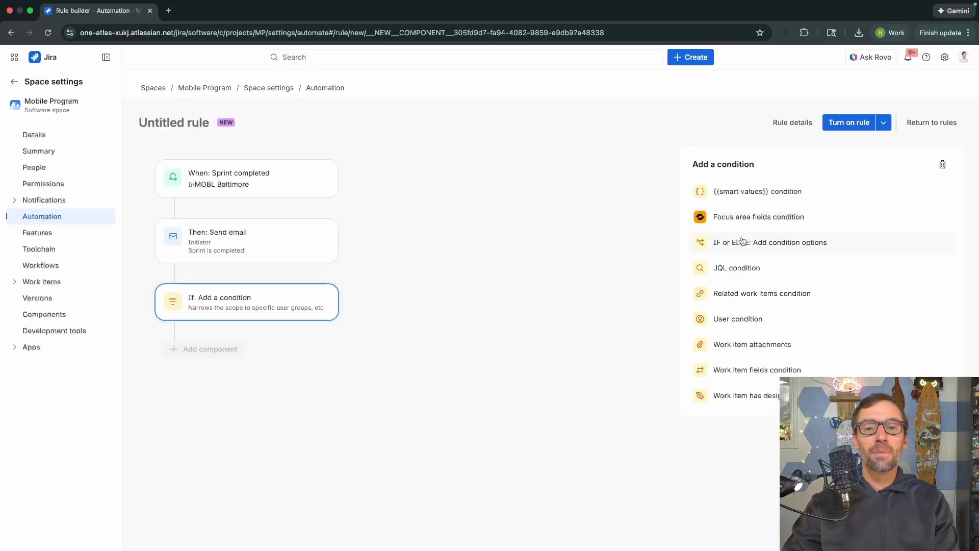
left_click(750, 321)
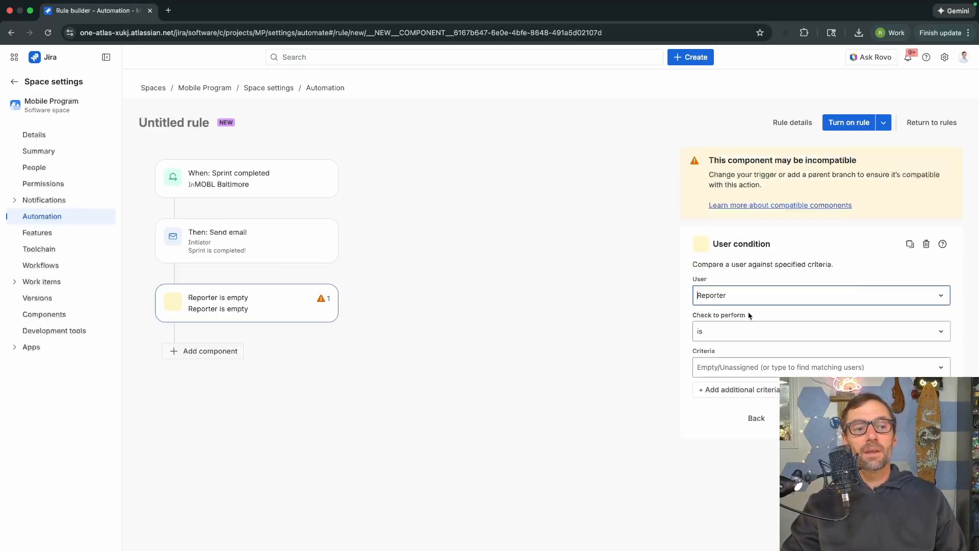
left_click(785, 303)
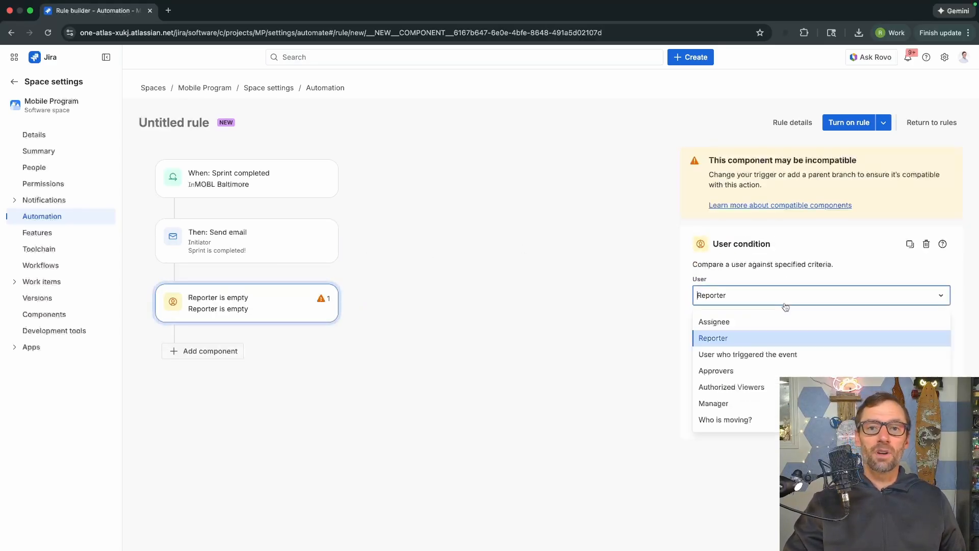
left_click(769, 354)
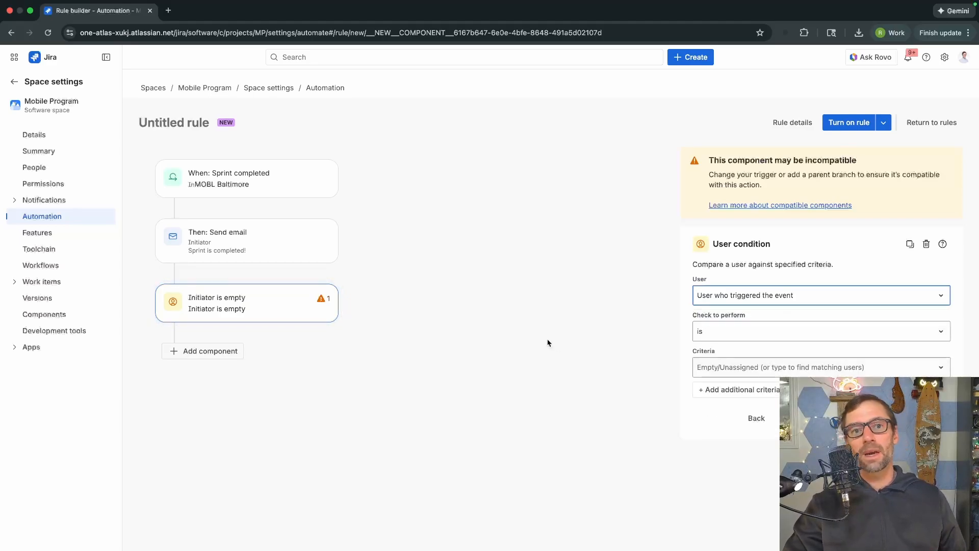
mouse_move(284, 304)
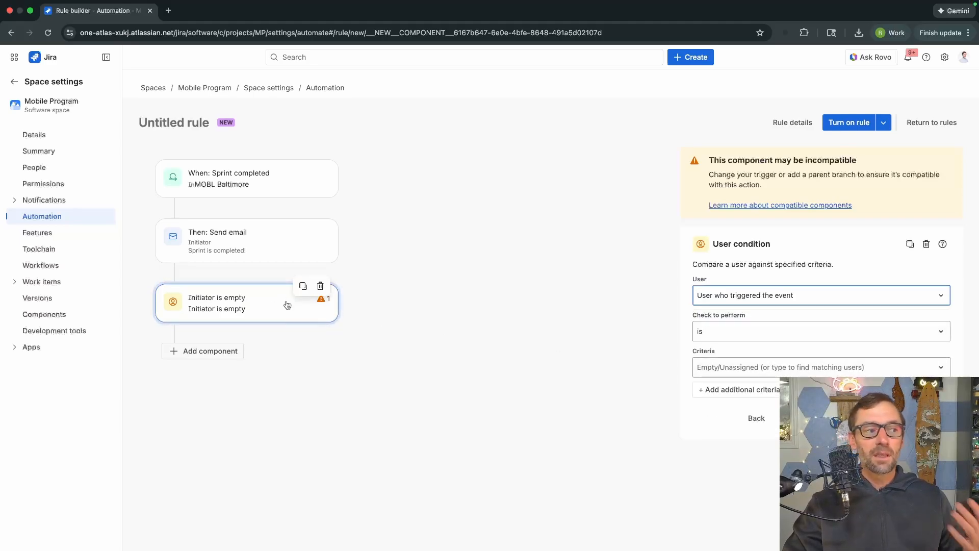
left_click(321, 286)
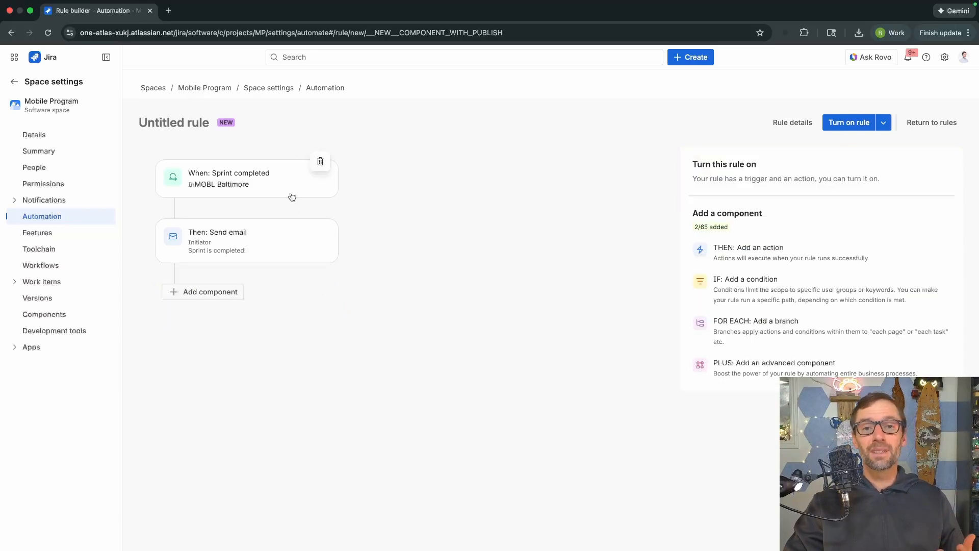
Name the rule "Email when sprint complete" and turn it on with All admins allowed to edit it
left_click(849, 123)
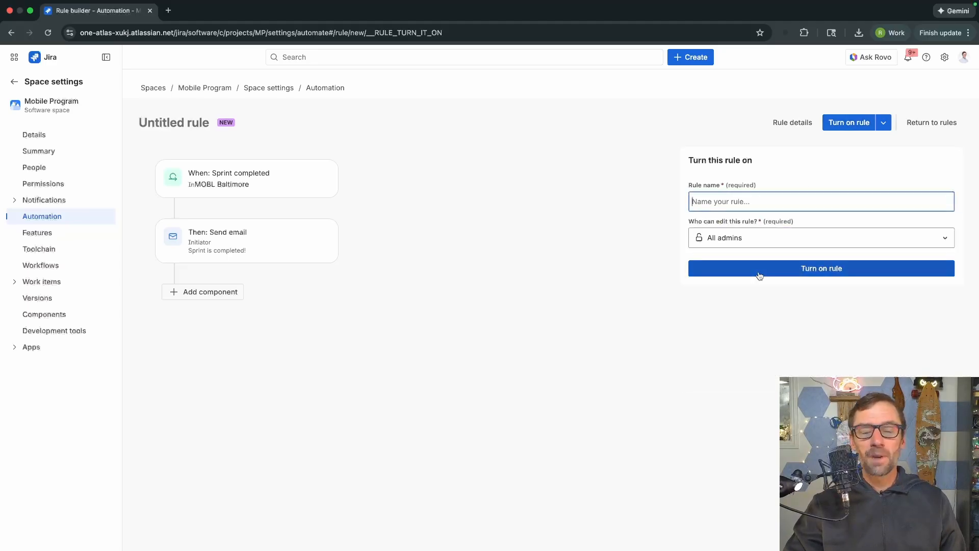
left_click(803, 271)
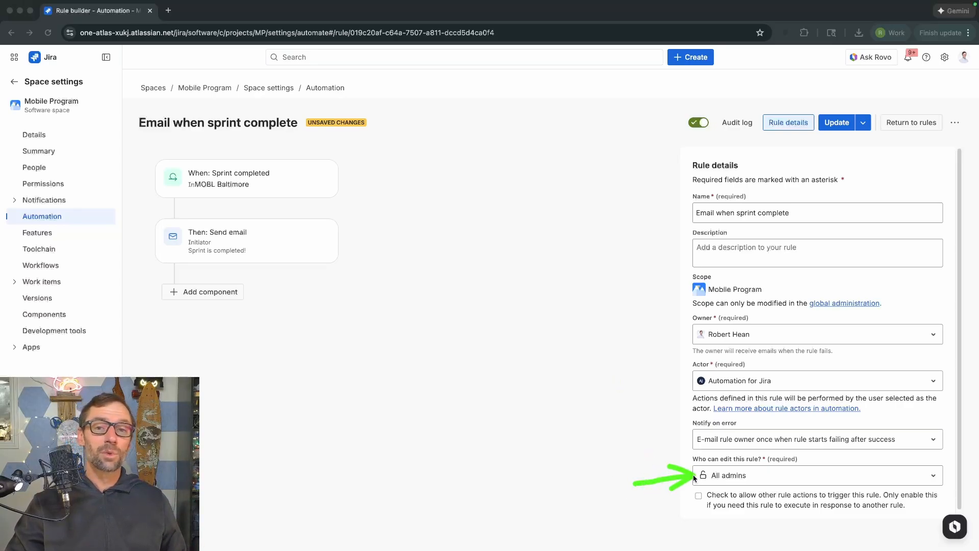
Review the edit permission options in the rule details, update the rule and return to the rules list
left_click(786, 483)
left_click(782, 485)
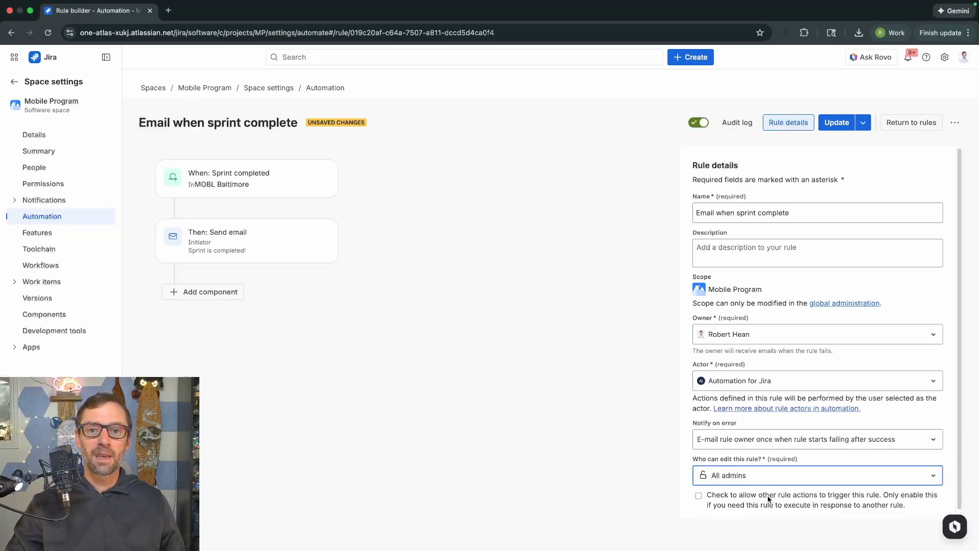
left_click_drag(721, 497, 741, 501)
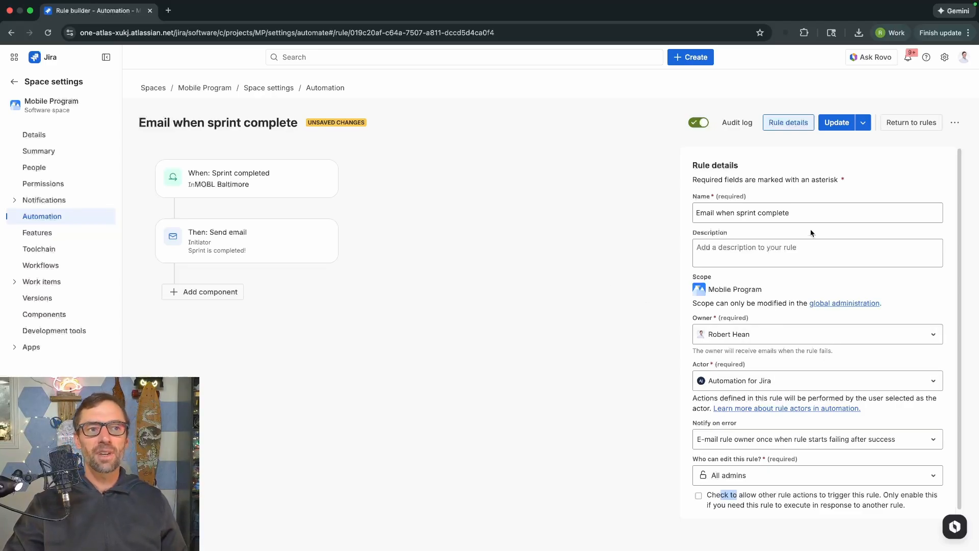
left_click(839, 123)
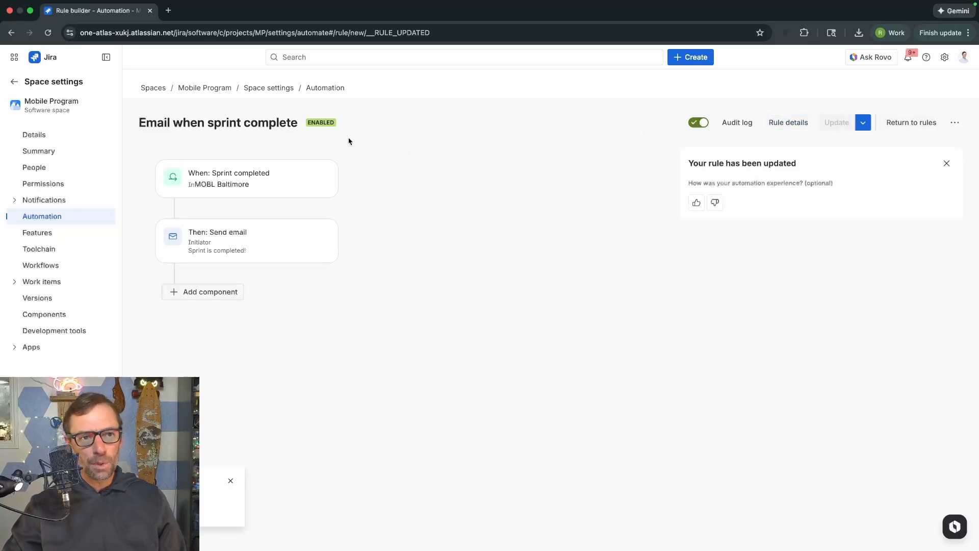
left_click(925, 132)
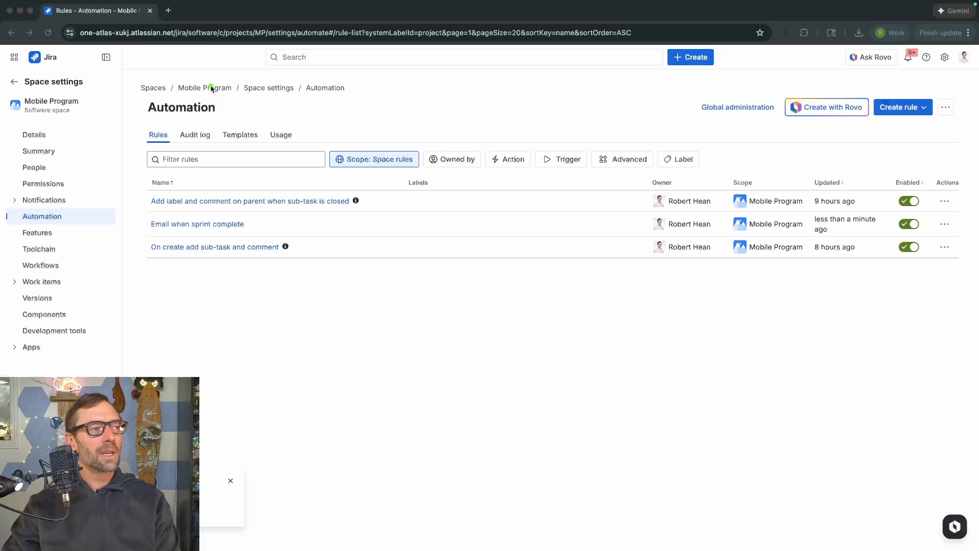
Open the automation audit log and expand the 02/02/2026, 07:06:26 run of "On create add sub-task and comment" to check its execution time
left_click(202, 136)
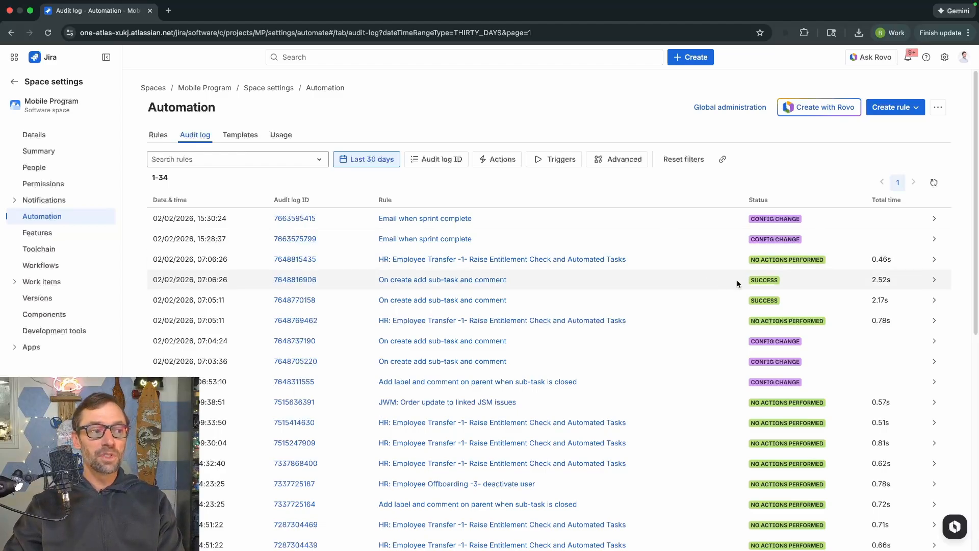
left_click(930, 280)
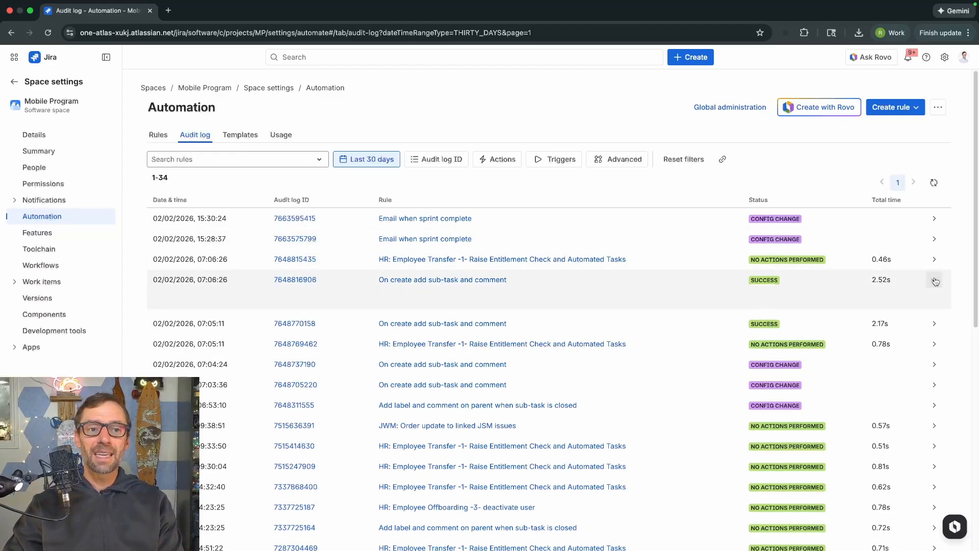
left_click_drag(859, 281, 891, 281)
left_click(857, 285)
key("ctrl+a")
left_click_drag(827, 294, 879, 280)
key("Escape")
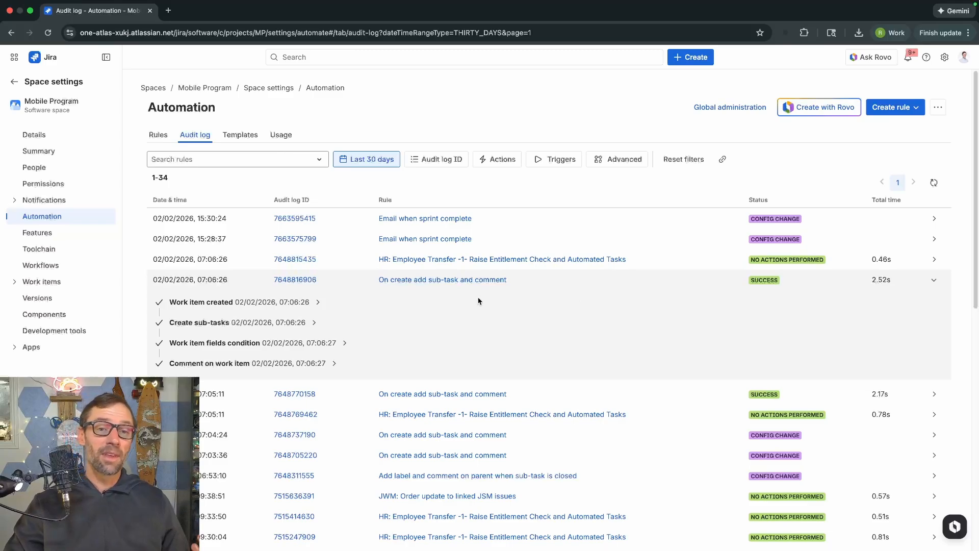
Examine the details of the Work item created, Create sub-tasks and Work item fields condition entries in the expanded run
left_click(319, 302)
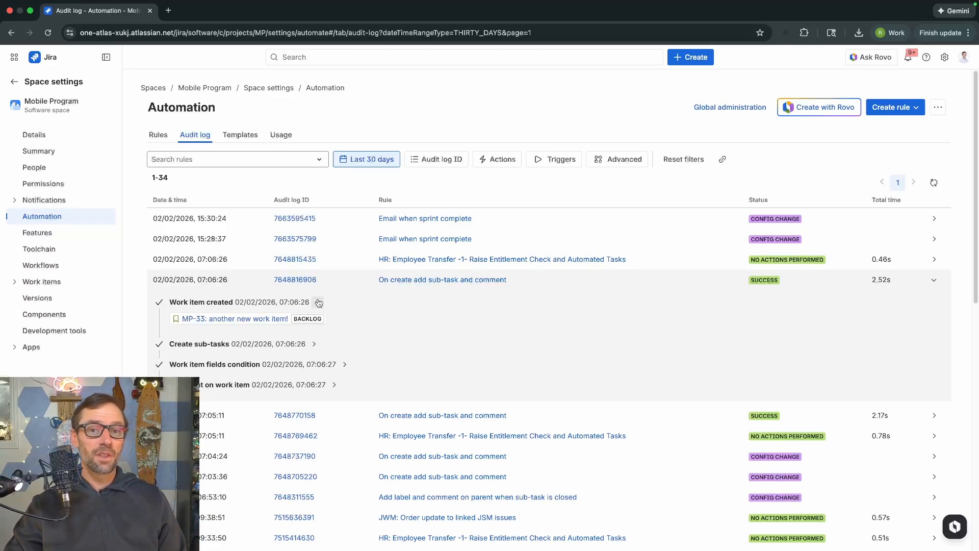
left_click(314, 344)
left_click(344, 410)
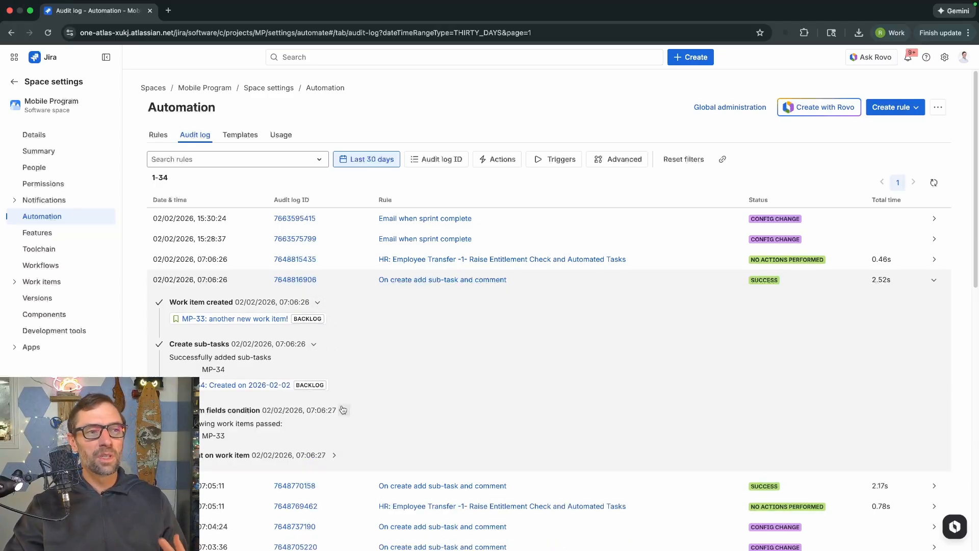
Review the current month's automation usage for the space, checking how often each rule was used
left_click(291, 142)
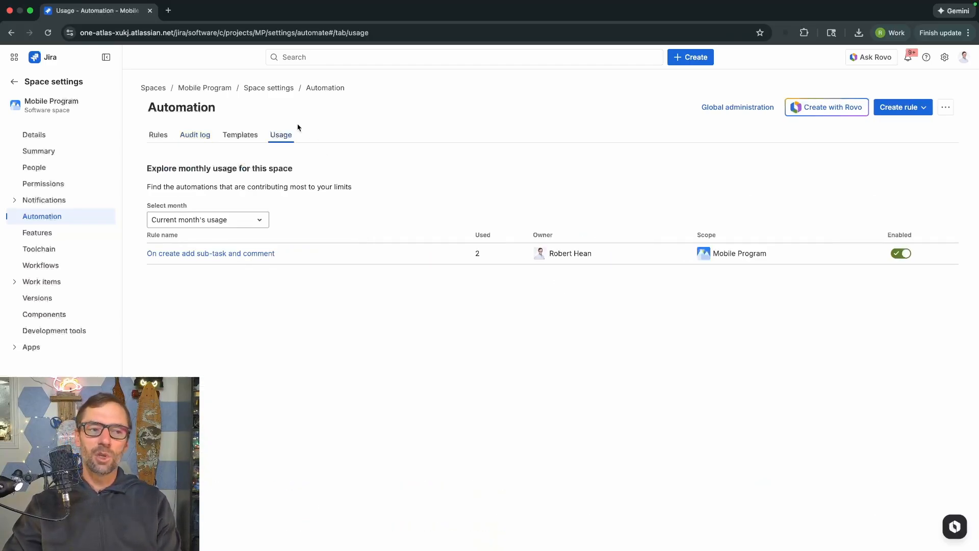
left_click_drag(485, 254, 473, 255)
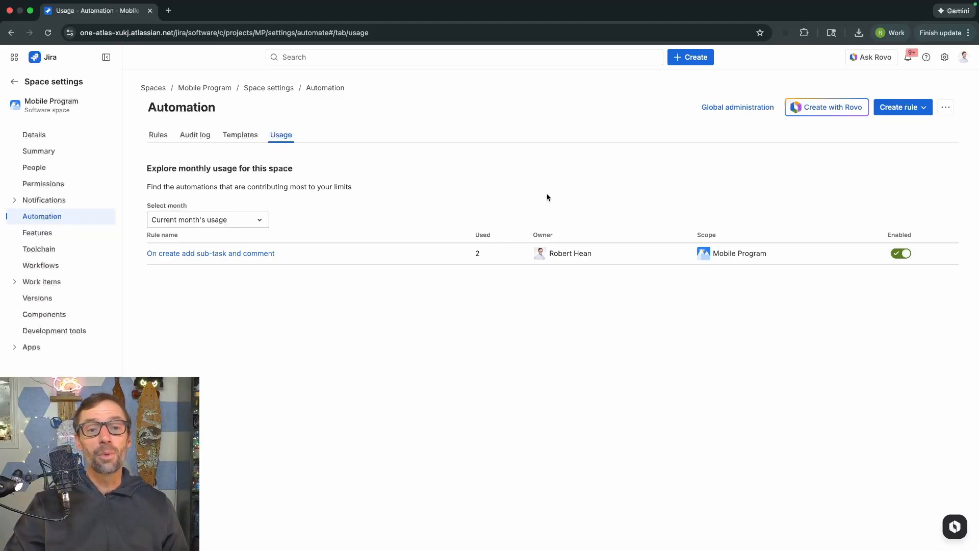
mouse_move(484, 242)
left_mouse_down()
mouse_move(497, 253)
mouse_move(485, 235)
left_mouse_up()
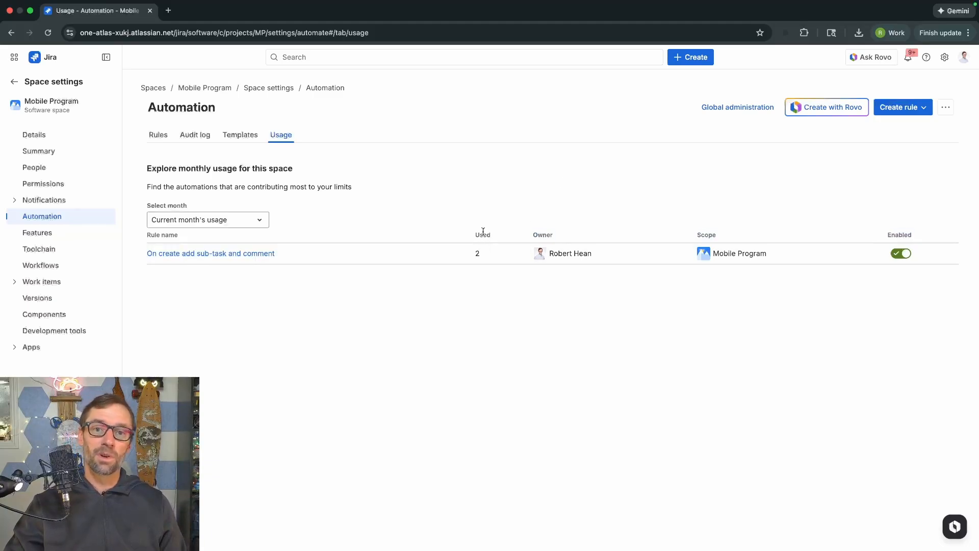